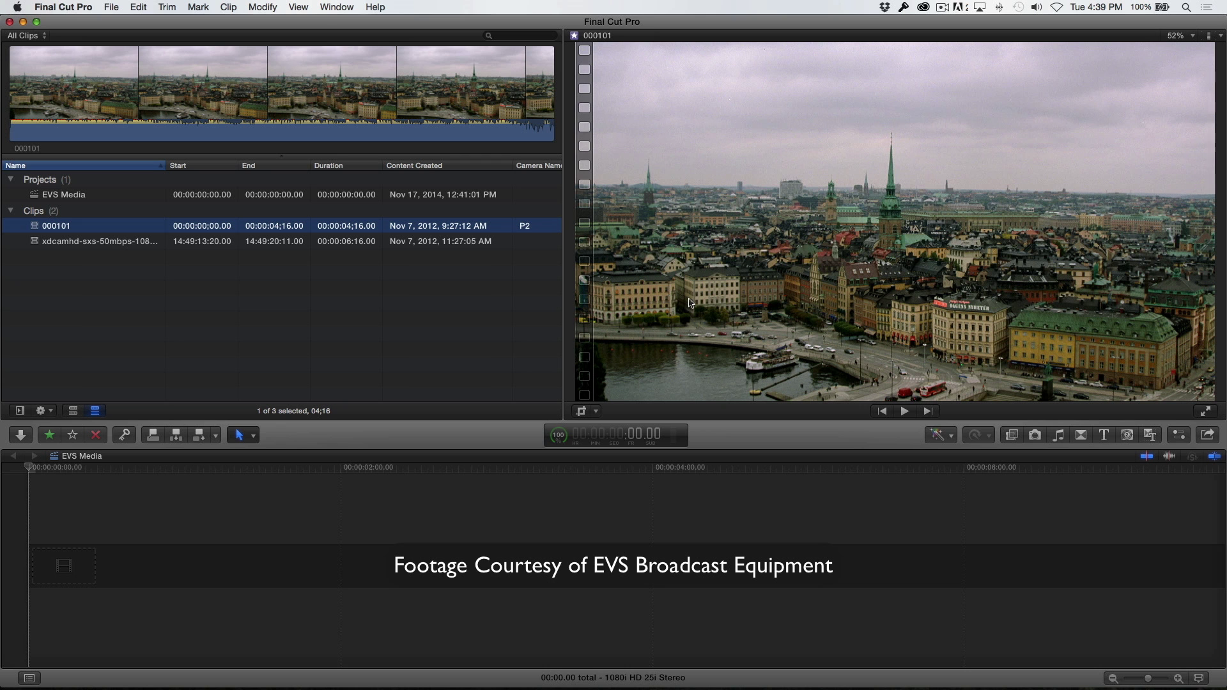
Step: Open the Inspector for clip 000101 with Cmd-4 to view its video properties
key(super+4)
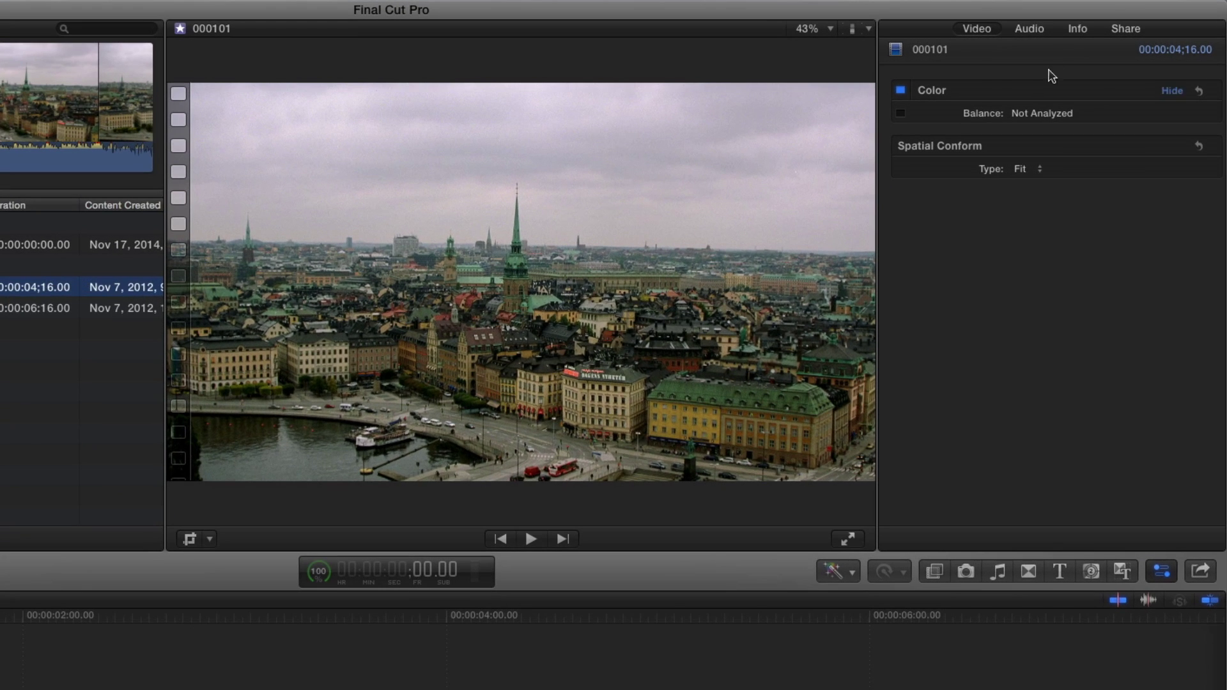
Step: Switch clip 000101's Info inspector to the Extended metadata view and review its codec details
click(1077, 29)
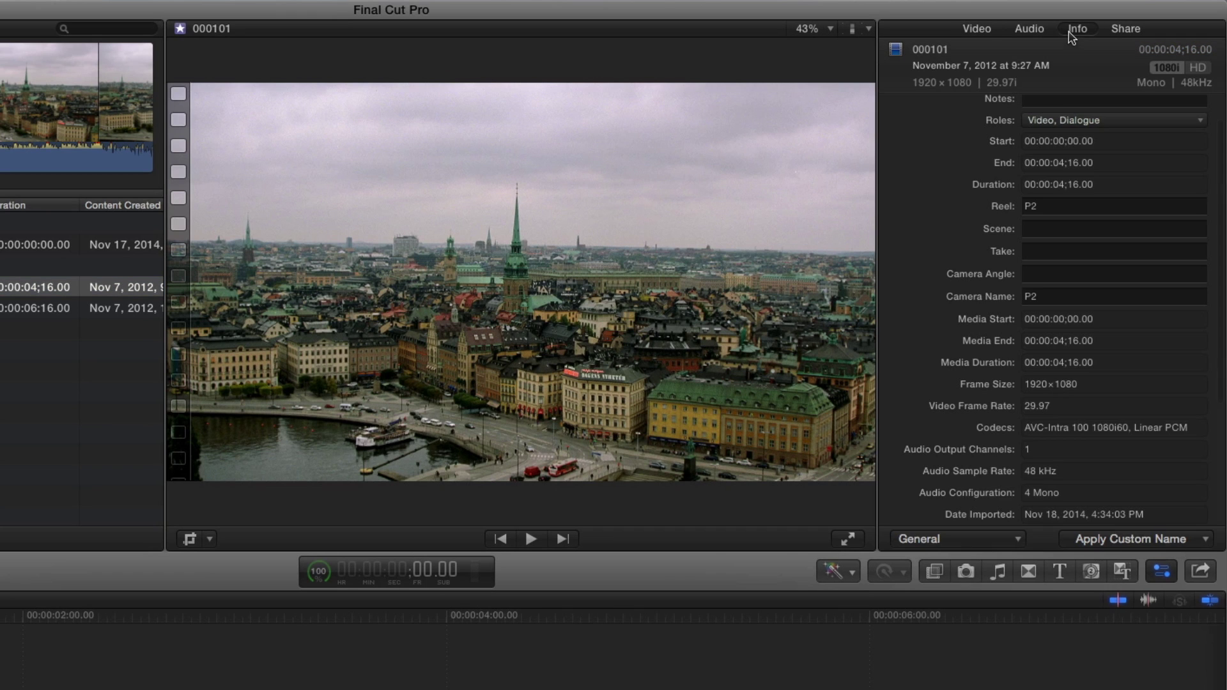
click(958, 539)
click(948, 553)
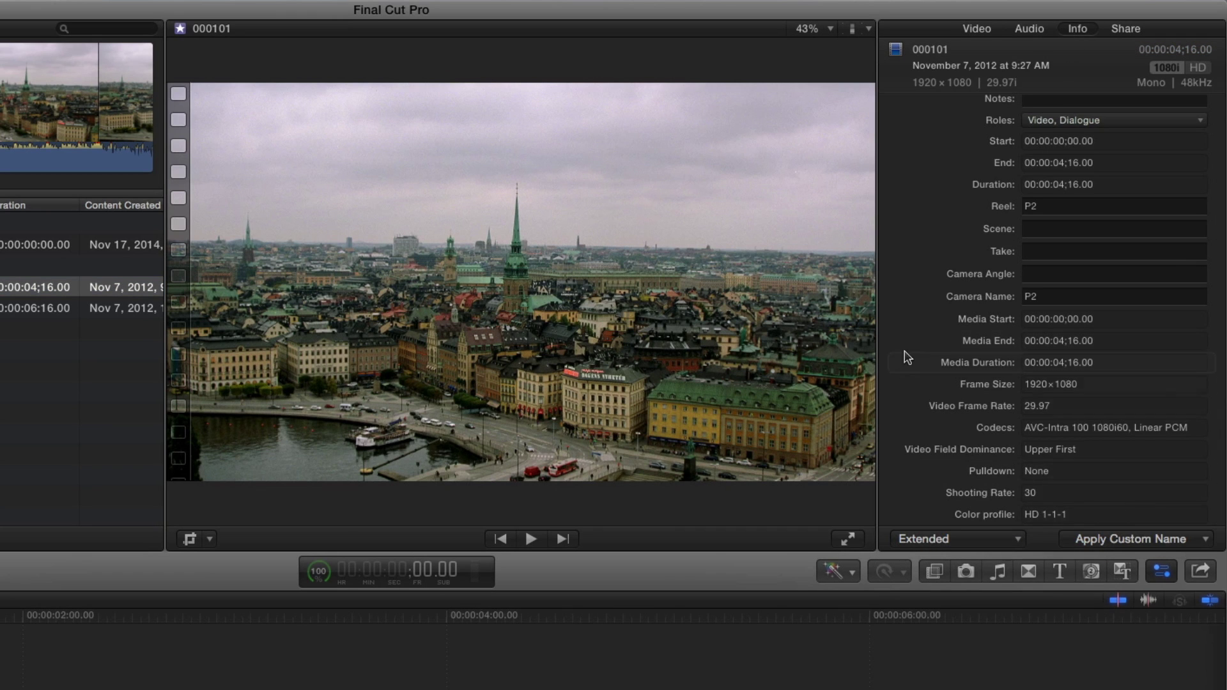
scroll(903, 351, down, 5)
scroll(904, 351, down, 1)
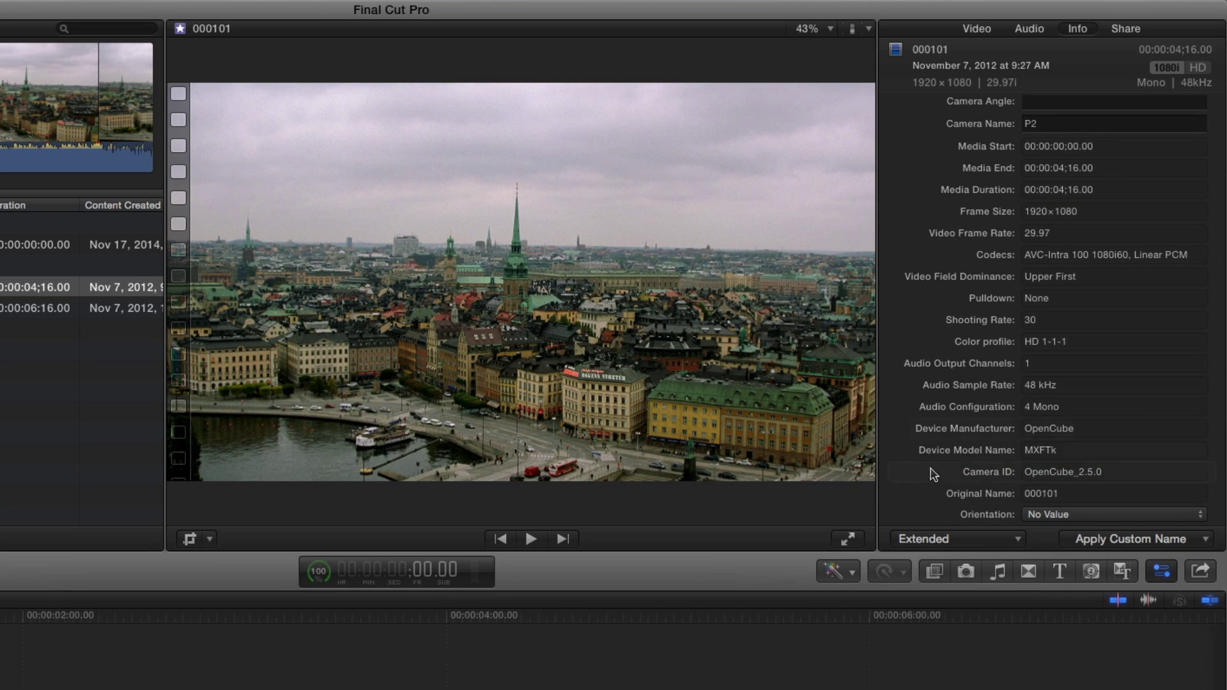
click(944, 535)
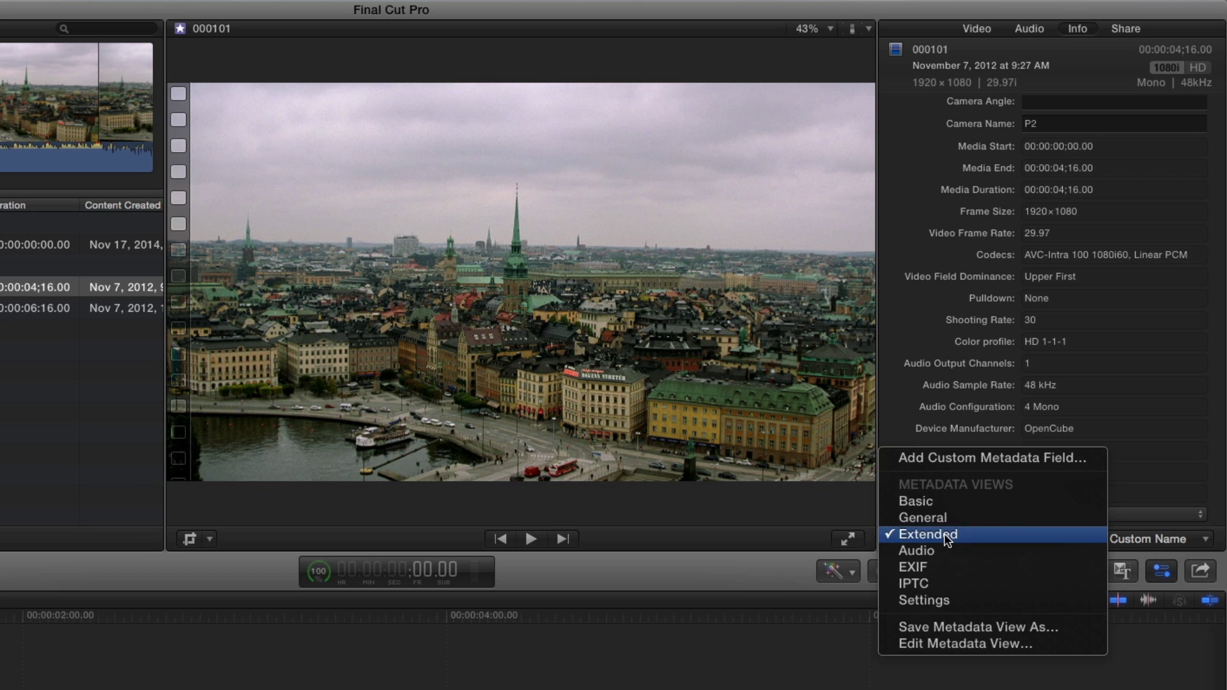
Step: In the metadata view editor, check every MXF property, from MXF Application Name to MXF Package Name
click(942, 644)
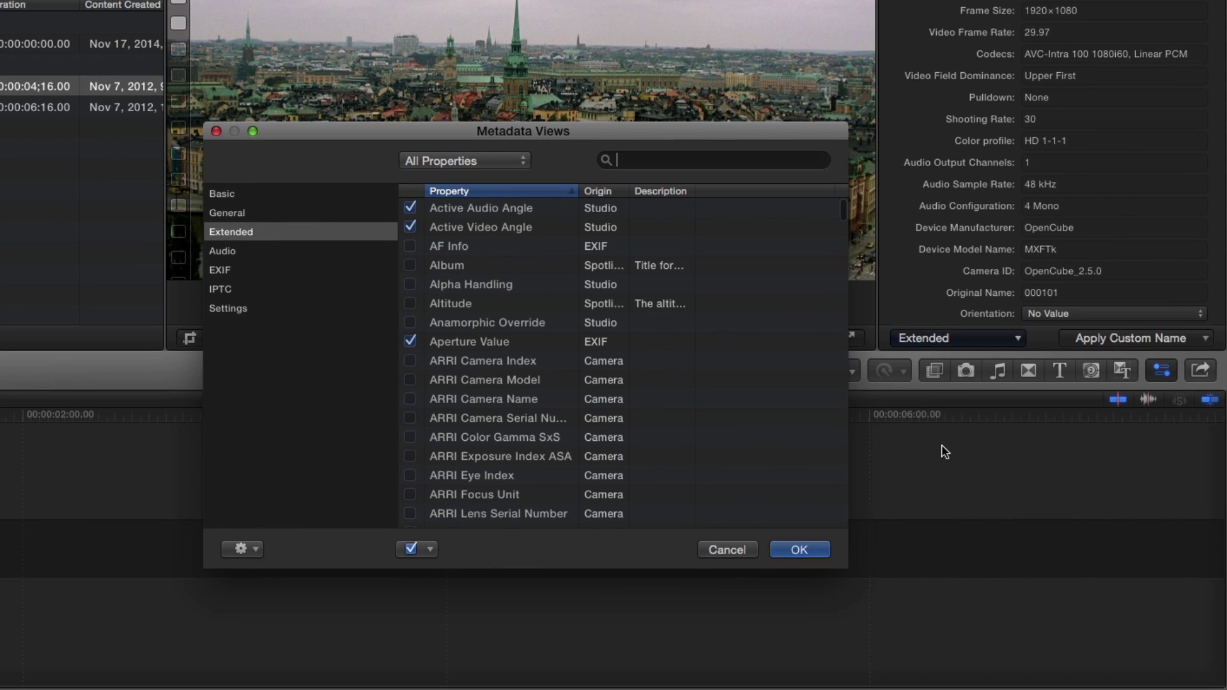
scroll(412, 460, down, 15)
click(410, 460)
click(411, 479)
click(410, 304)
click(410, 323)
click(410, 343)
click(410, 361)
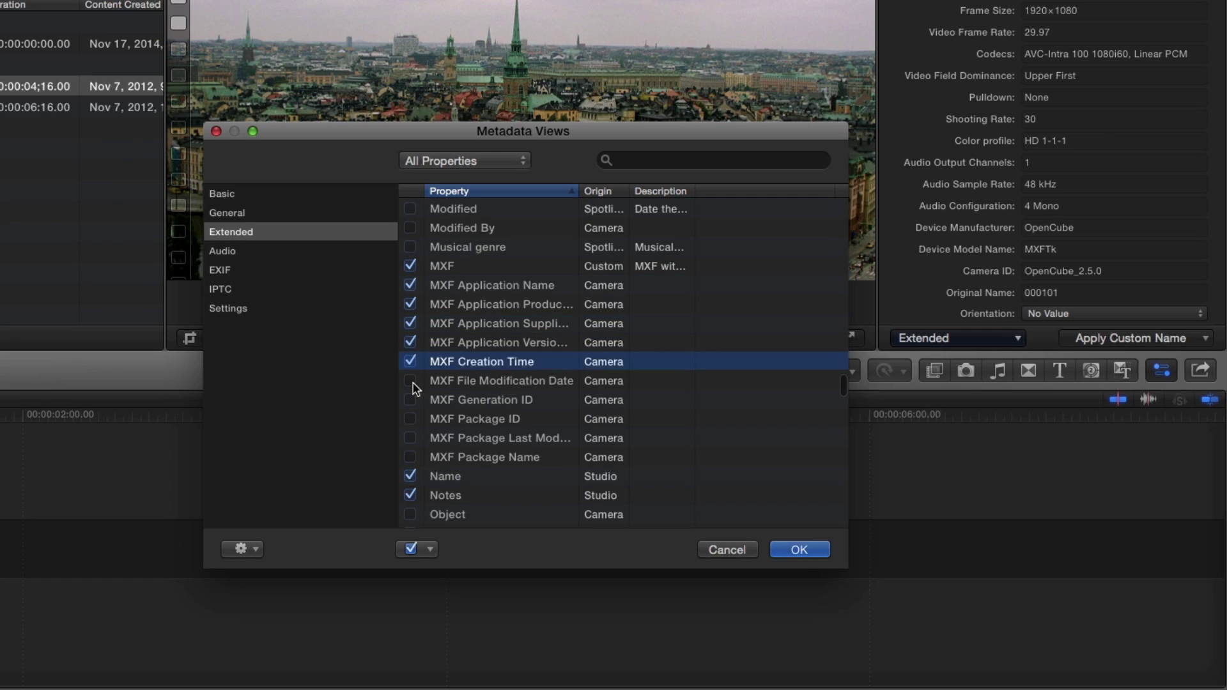
click(410, 381)
click(410, 400)
click(410, 419)
click(410, 438)
click(410, 458)
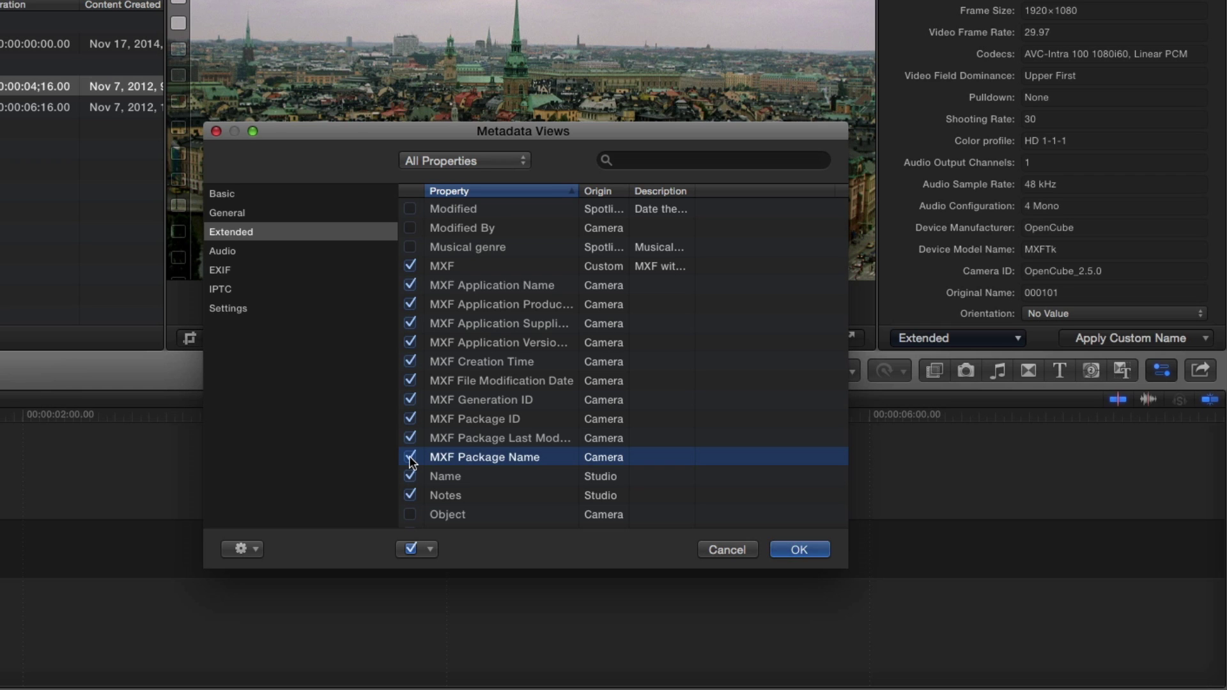
Step: Save the checked properties as a new metadata view named MXF and apply it
click(258, 550)
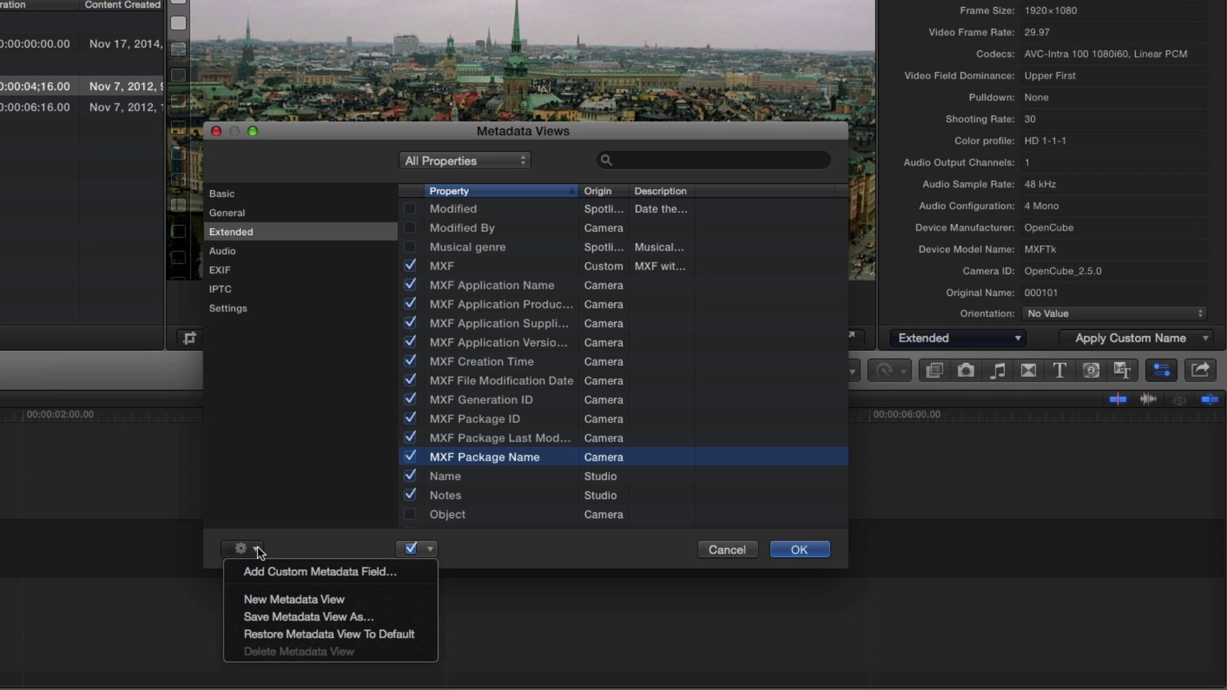
click(264, 614)
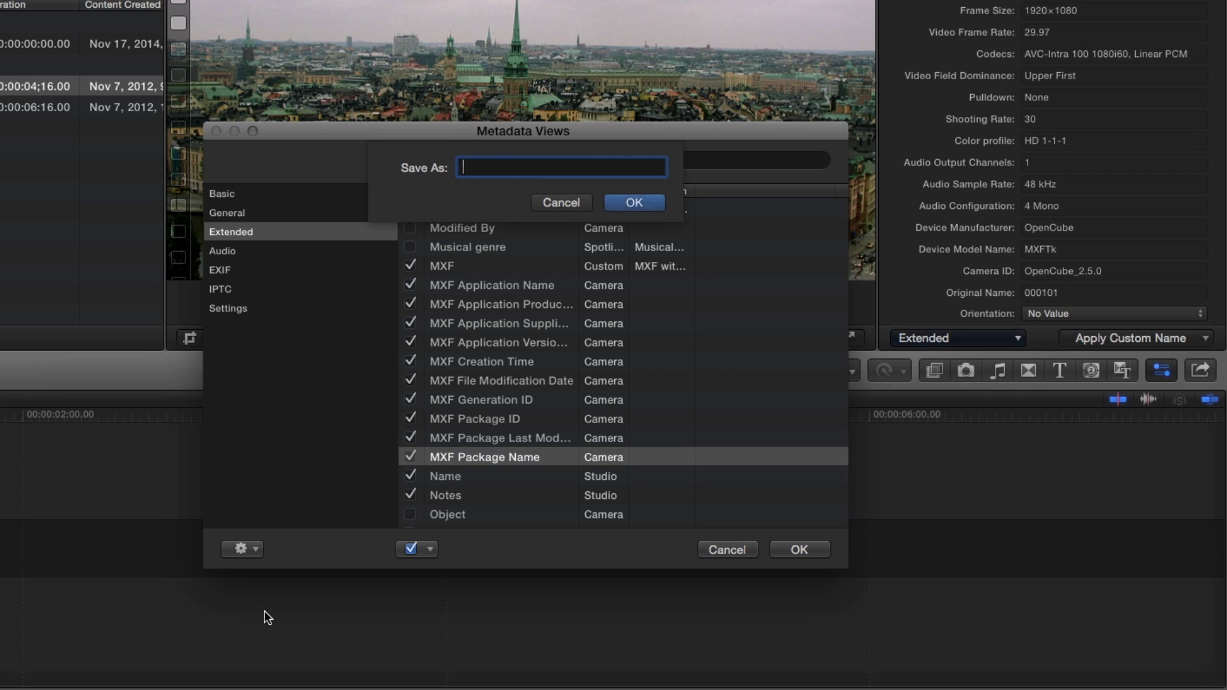
text(MXF)
key(Return)
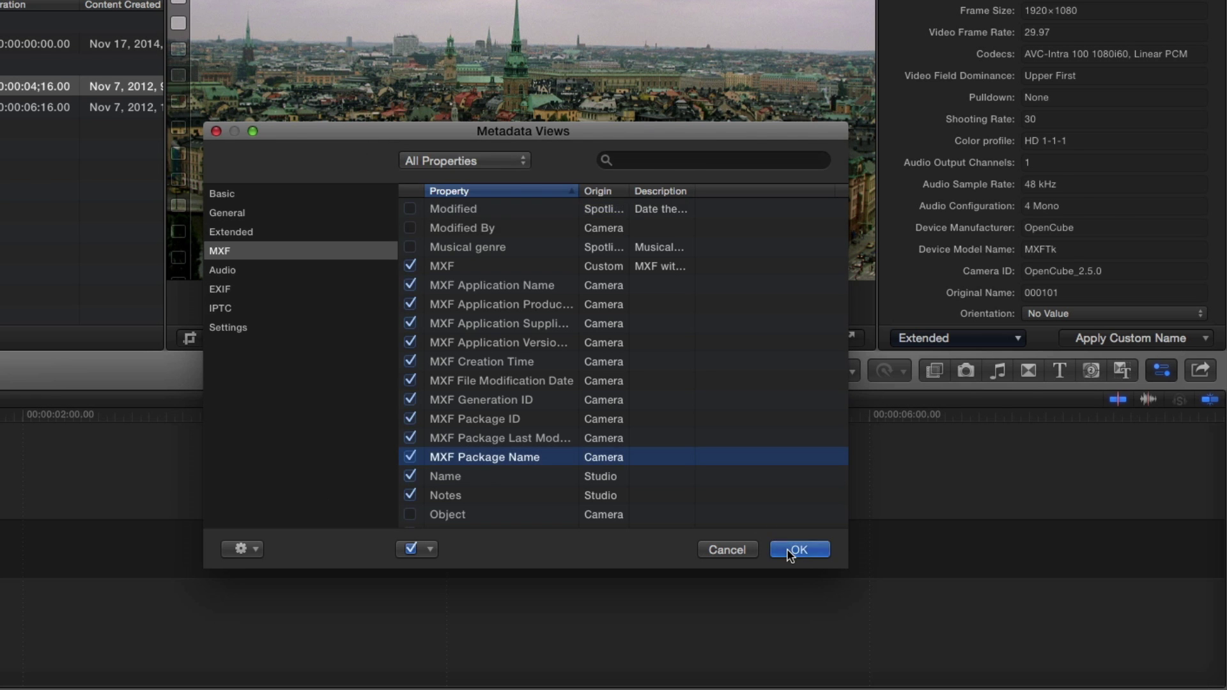
click(793, 549)
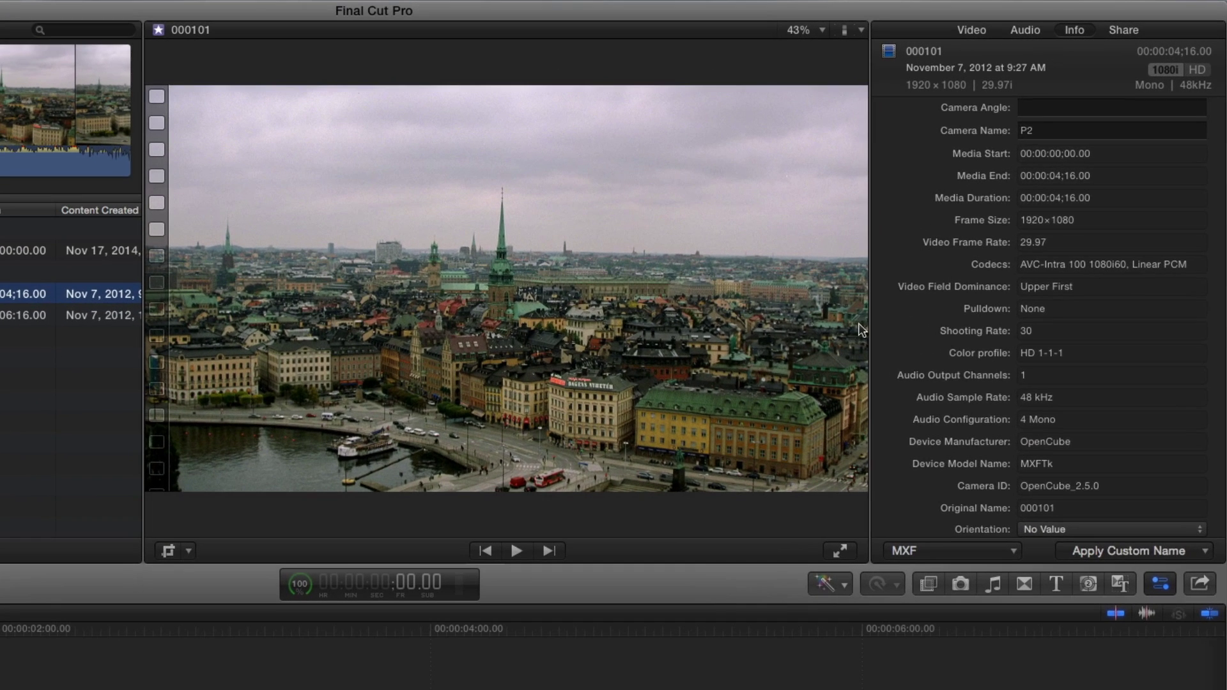
scroll(992, 245, down, 4)
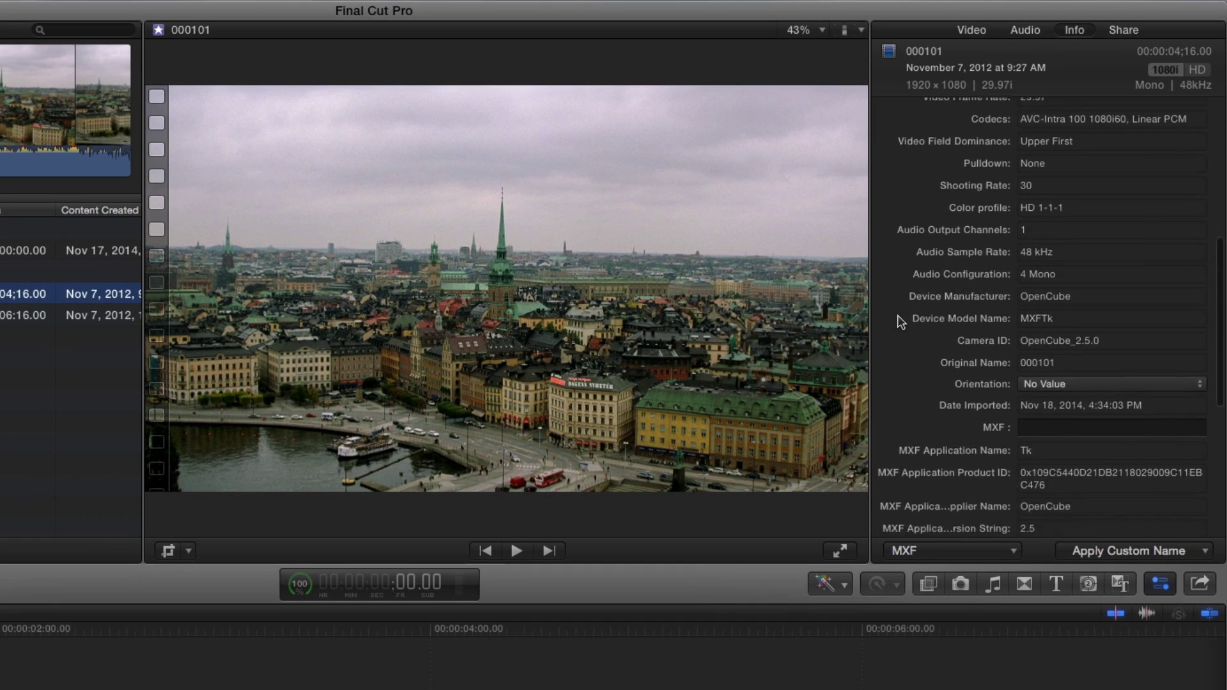
scroll(901, 320, down, 5)
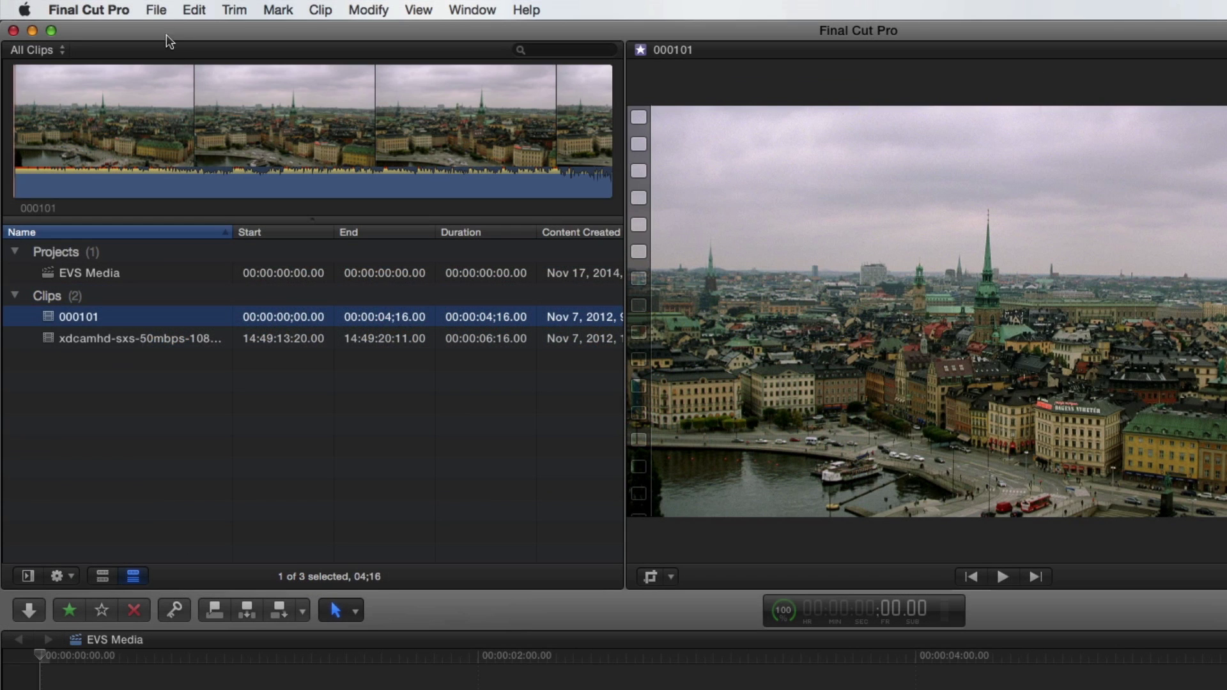
Step: Start an XML export of clip 000101 and set its metadata view to MXF
click(158, 9)
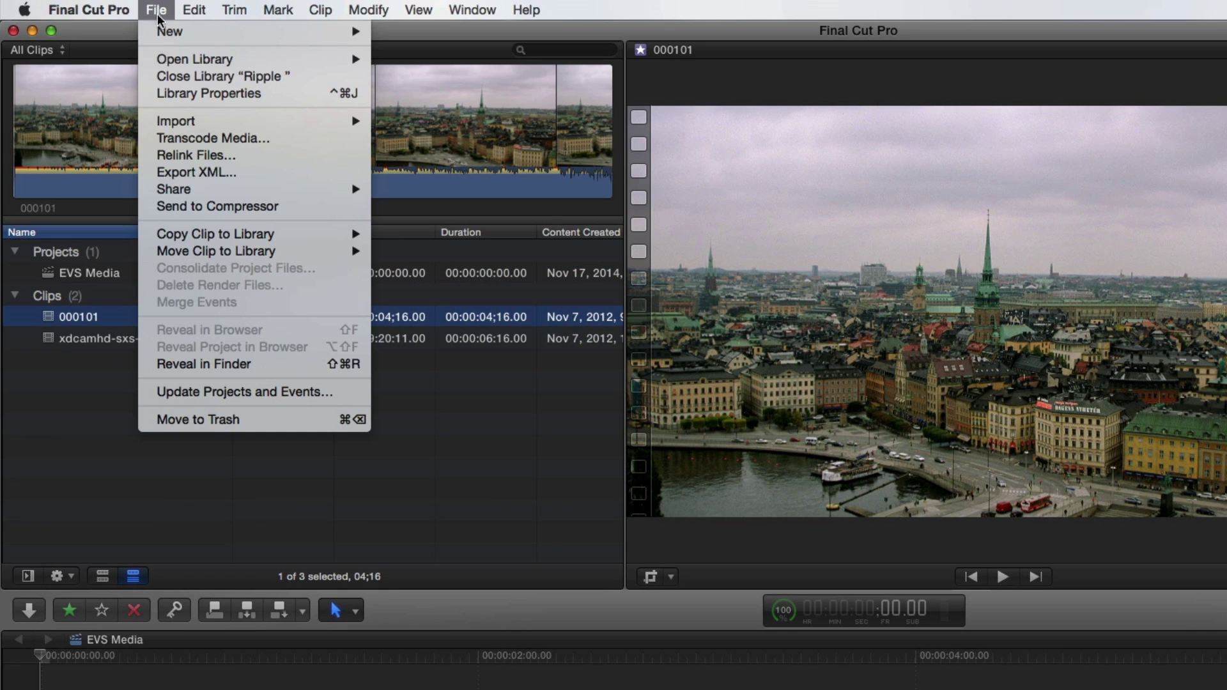
click(169, 170)
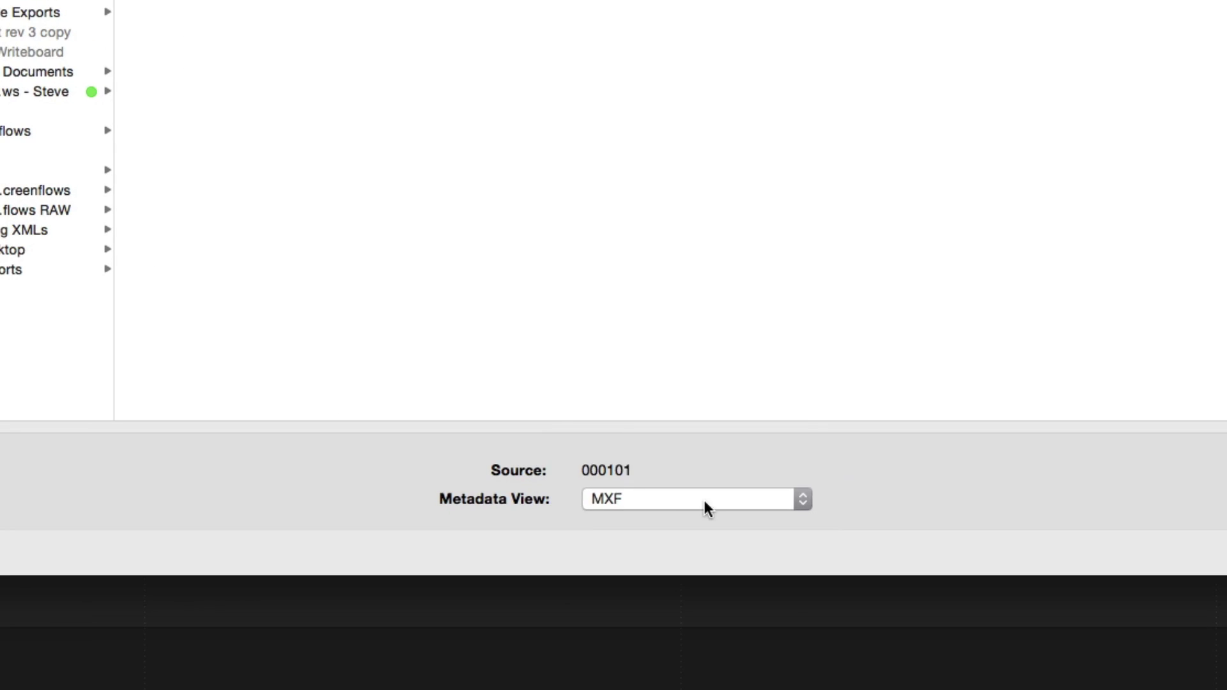
click(705, 507)
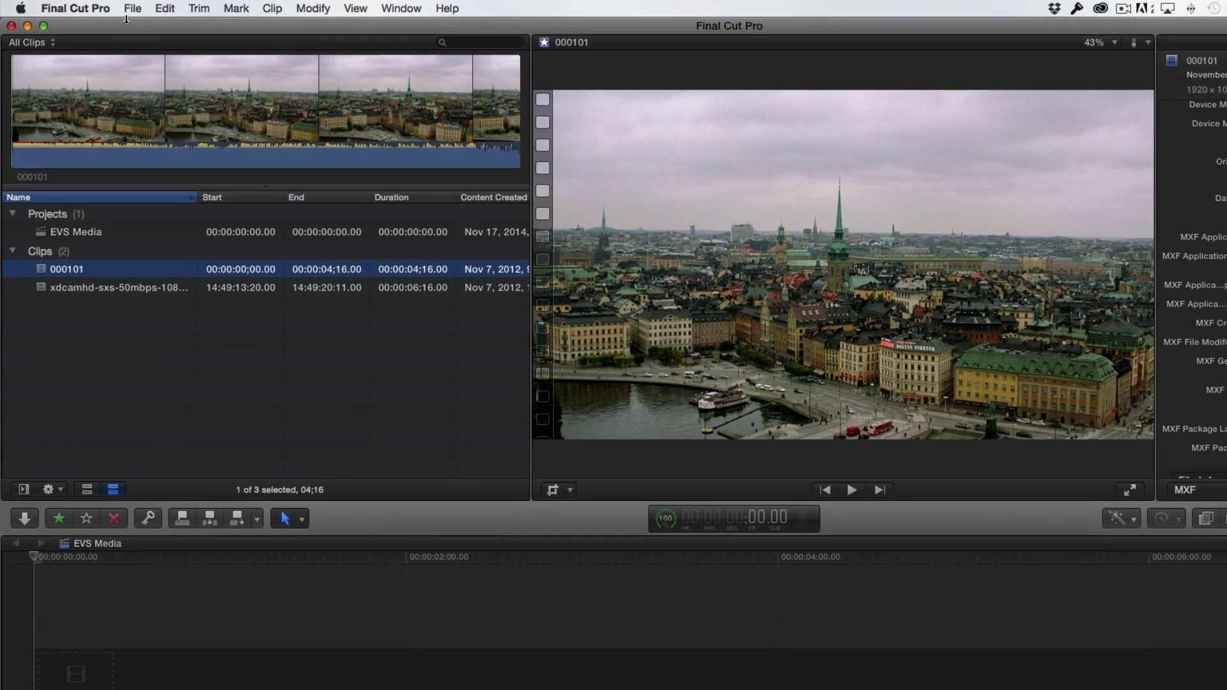
Step: Add a Compressor Settings entry to the share destinations
click(111, 7)
mouse_move(240, 133)
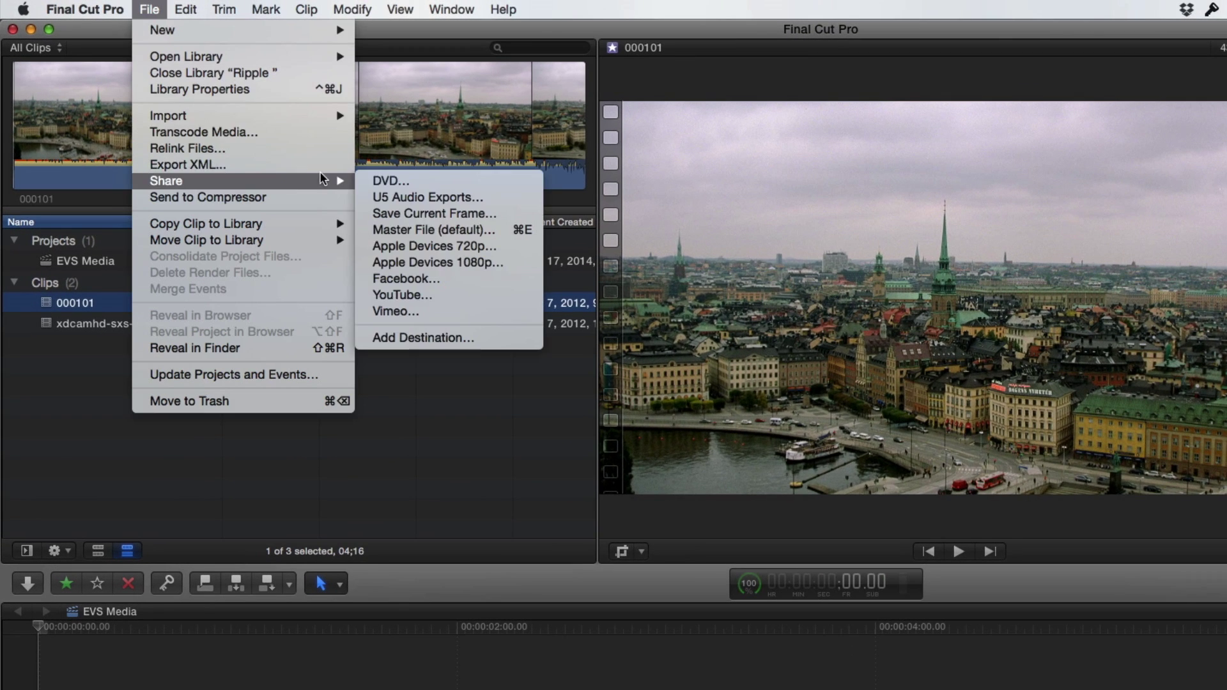
click(375, 338)
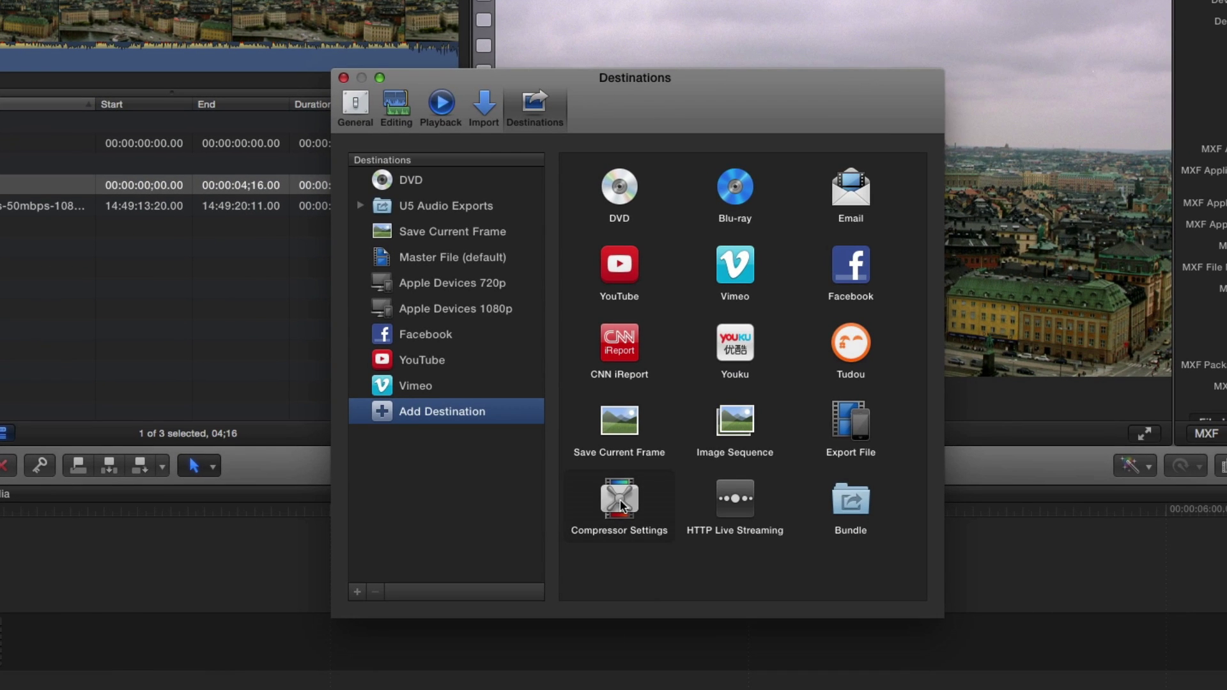
drag(620, 499, 457, 401)
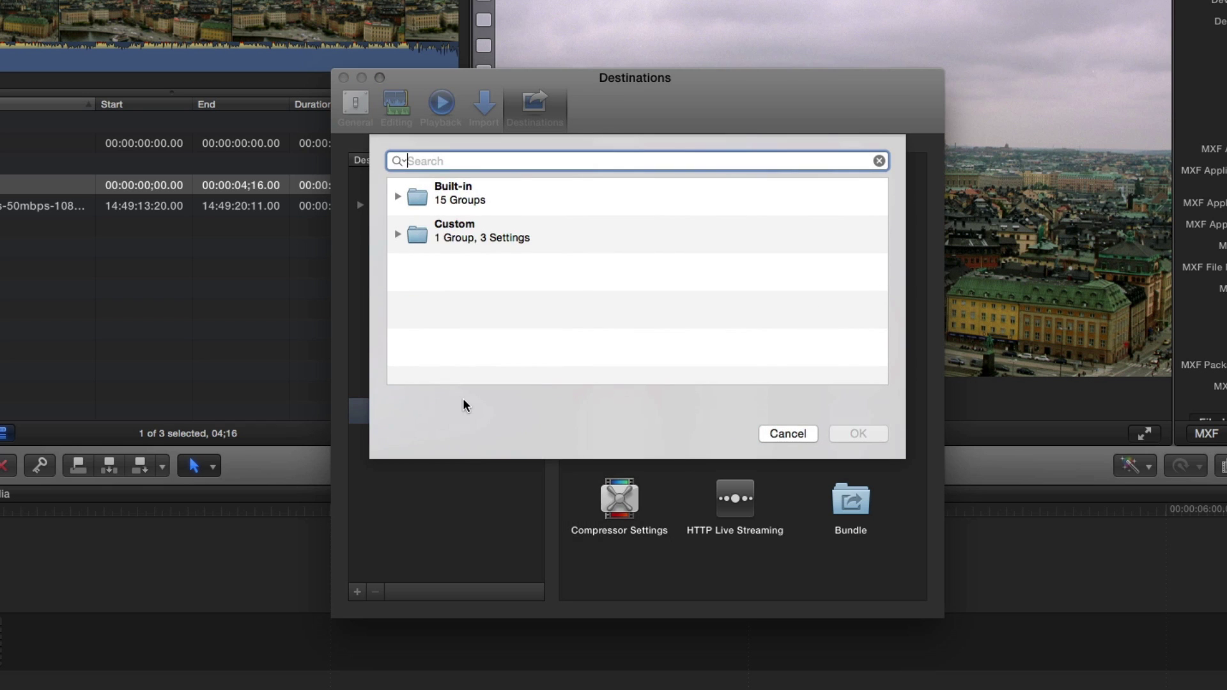
Step: Pick the Custom > MXF > MXF 50 fps > 720p50 AVC-Intra 100 setting for it
click(397, 234)
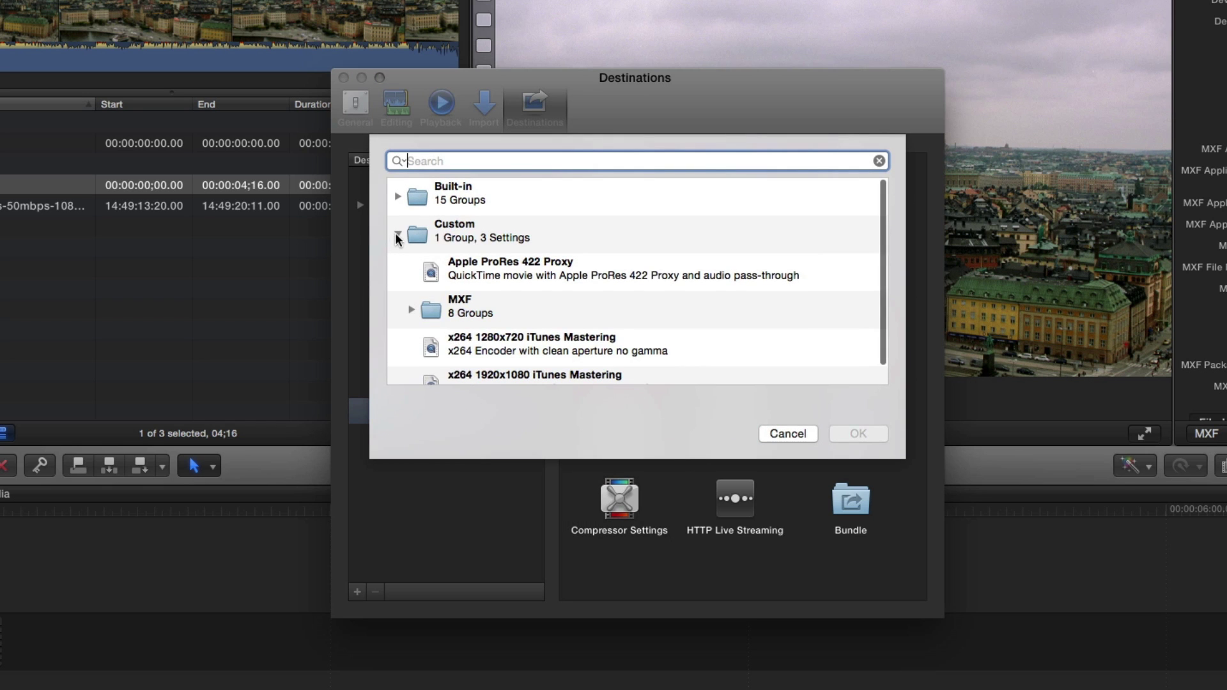
scroll(400, 251, down, 1)
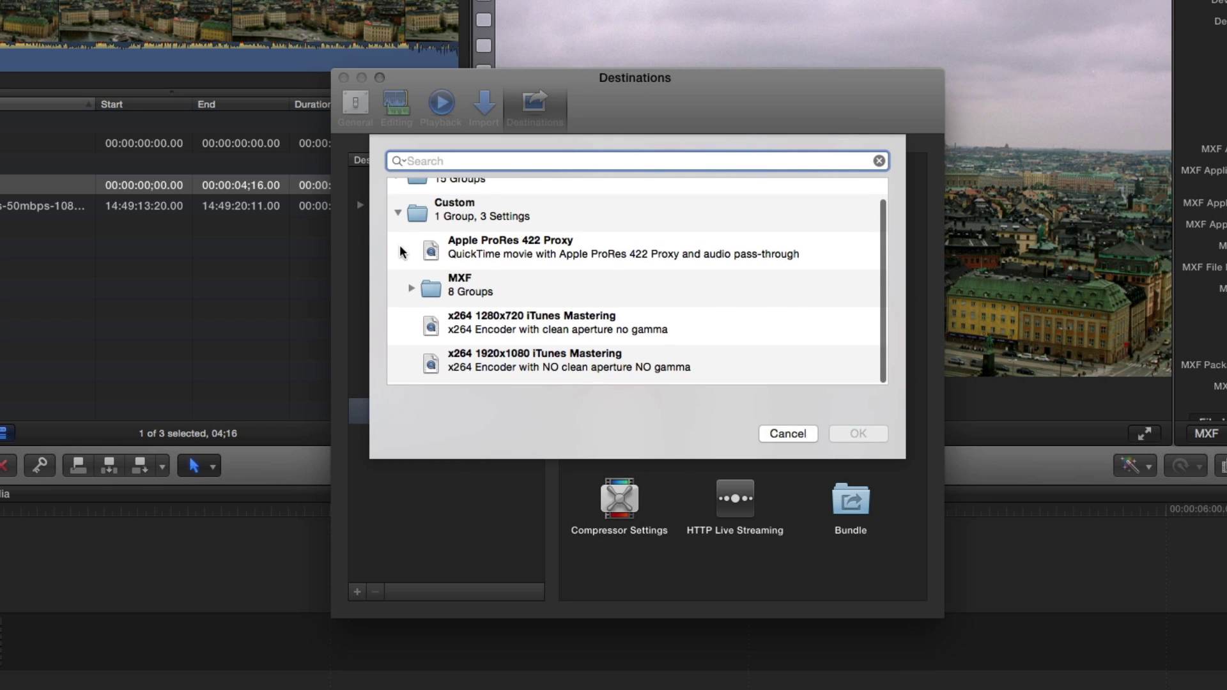
click(411, 288)
scroll(426, 294, down, 1)
scroll(427, 294, down, 4)
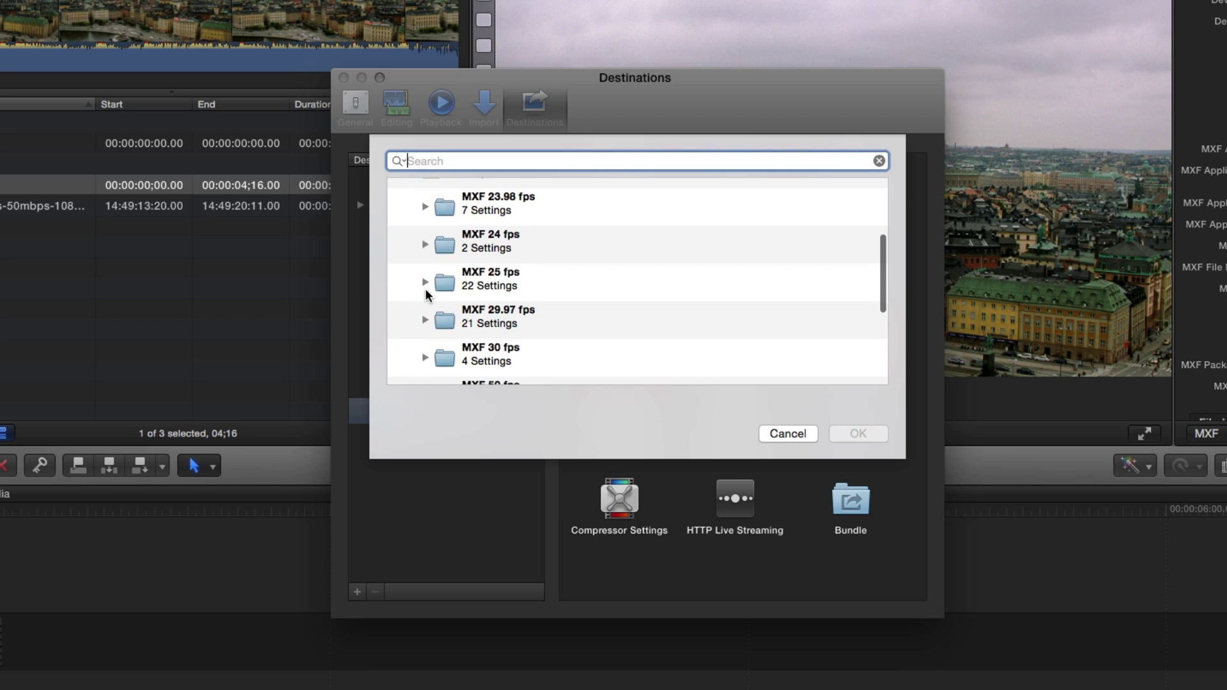
scroll(422, 296, down, 1)
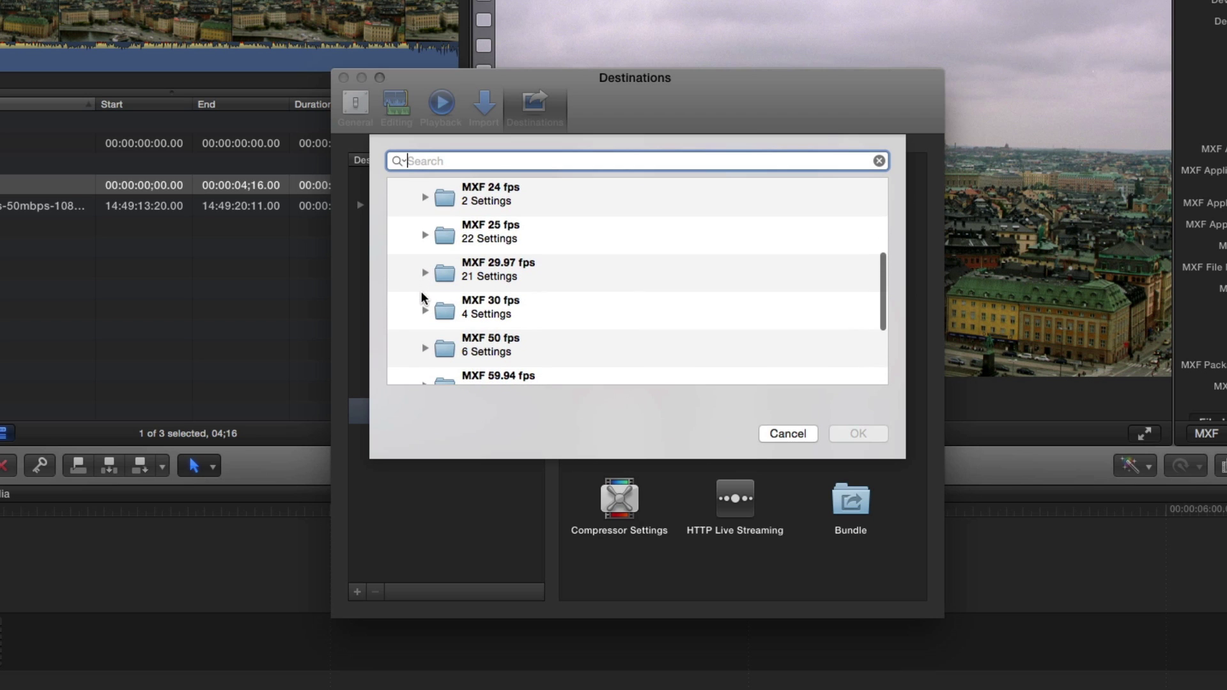
scroll(422, 297, down, 3)
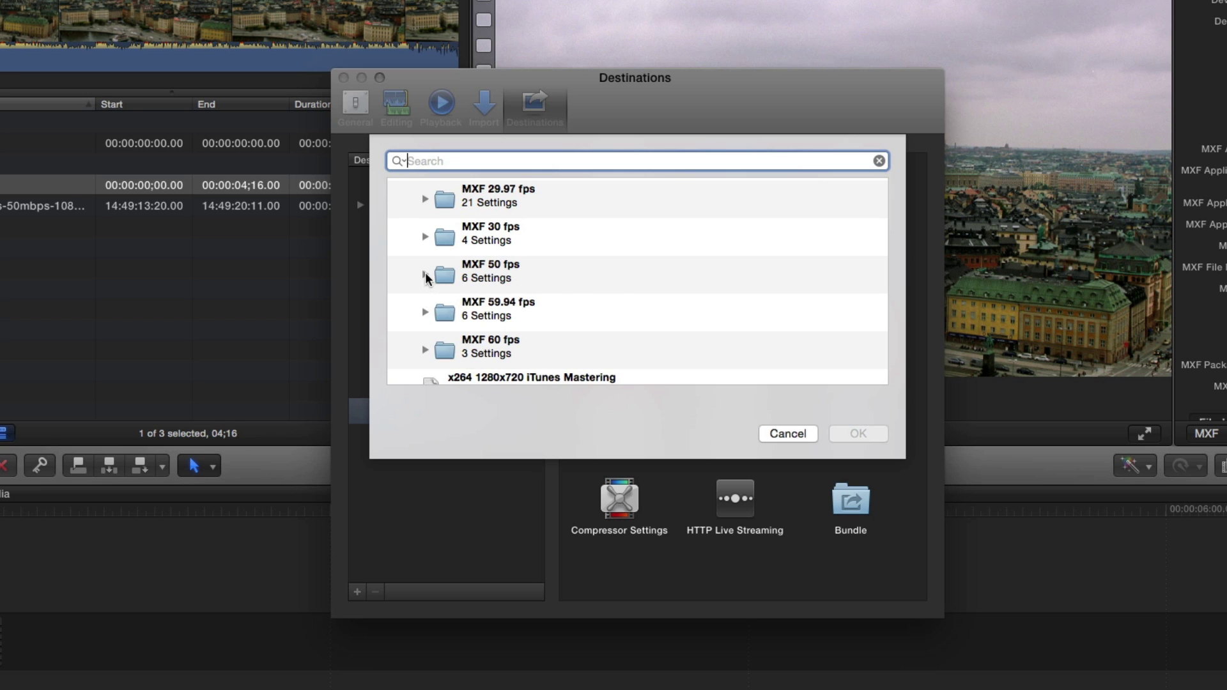
click(425, 274)
scroll(448, 268, down, 3)
scroll(482, 268, down, 1)
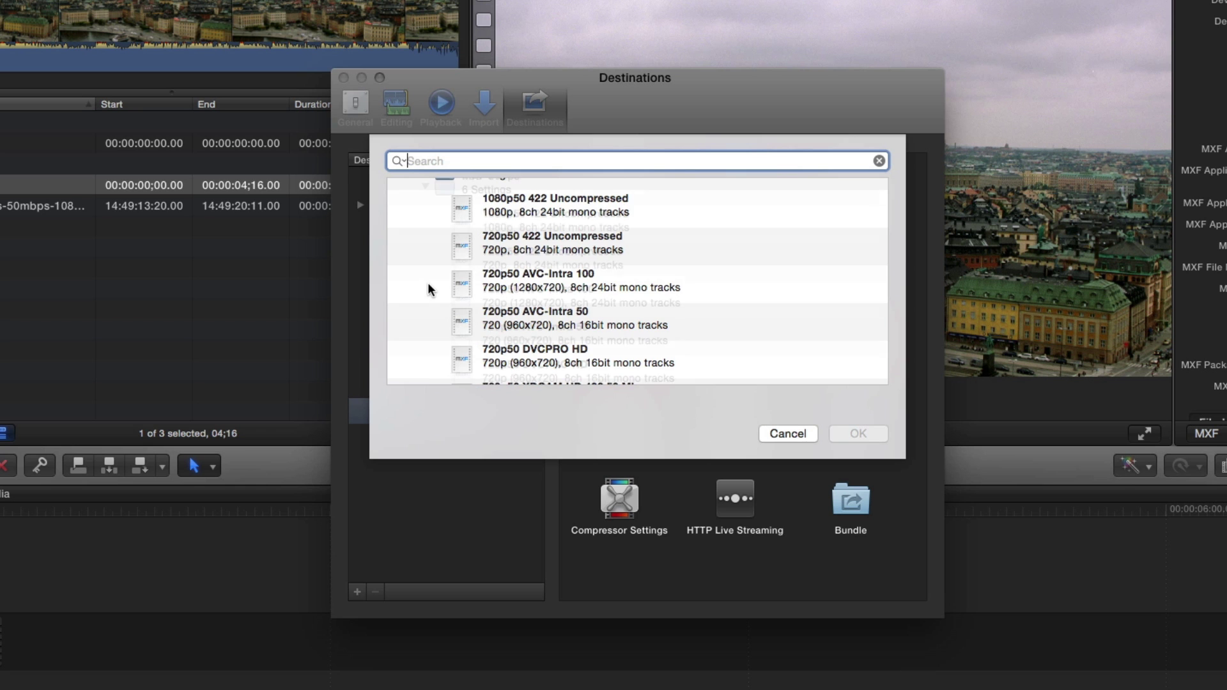
scroll(428, 289, up, 1)
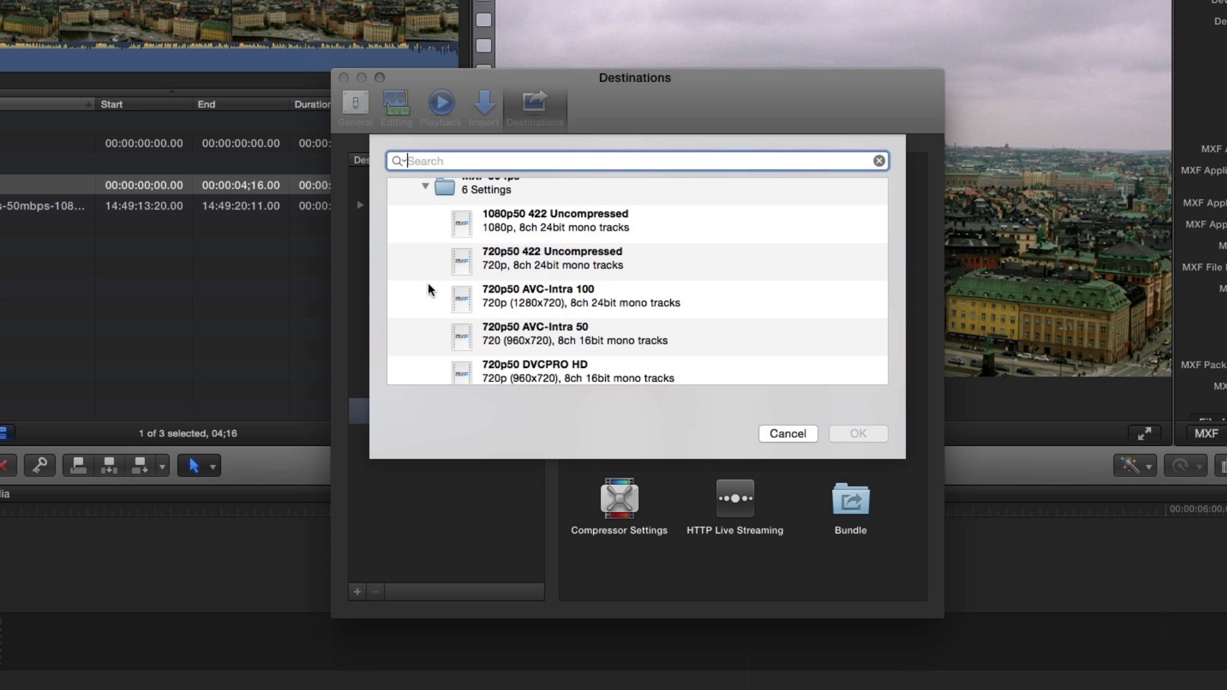
click(546, 306)
Step: Confirm the new destination, then share clip 000101 to 720p50 AVC-Intra 100, saving it as 000101
click(856, 435)
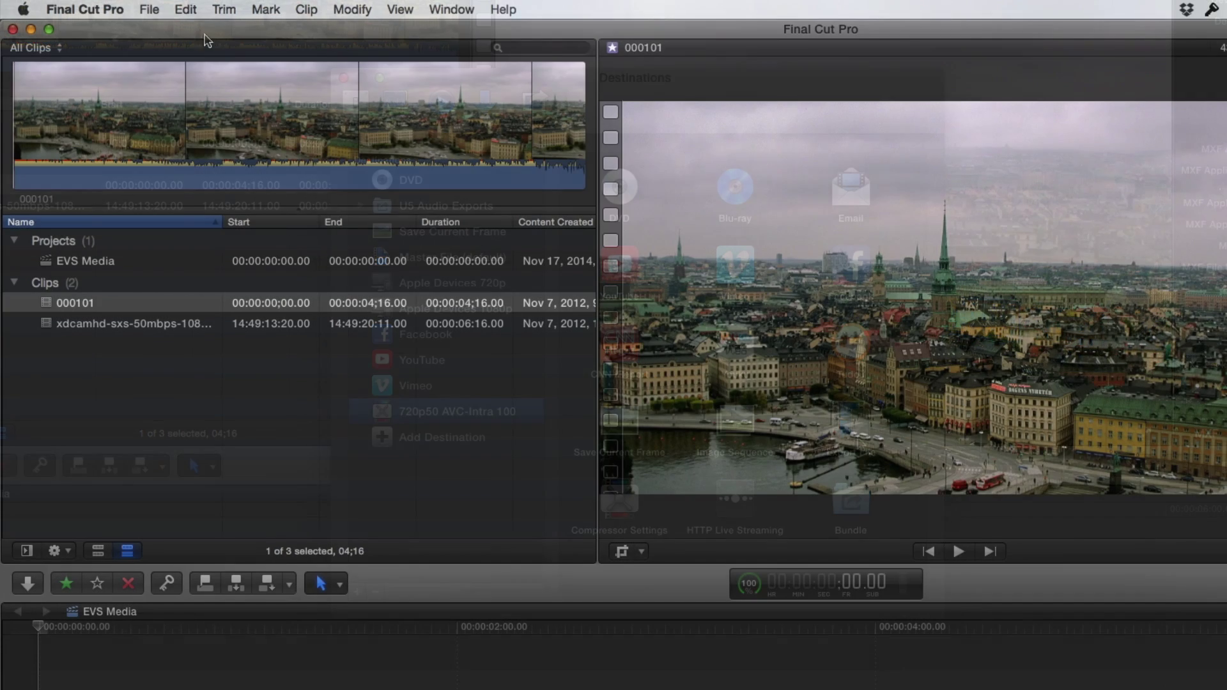
click(150, 10)
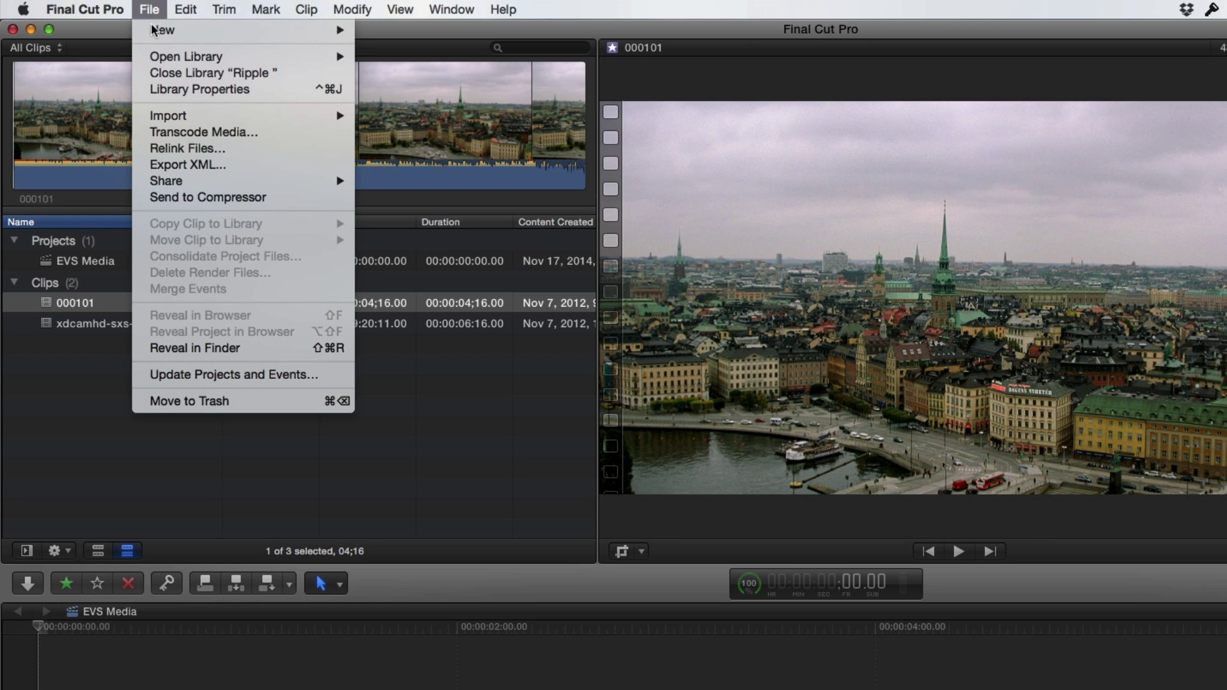
mouse_move(165, 182)
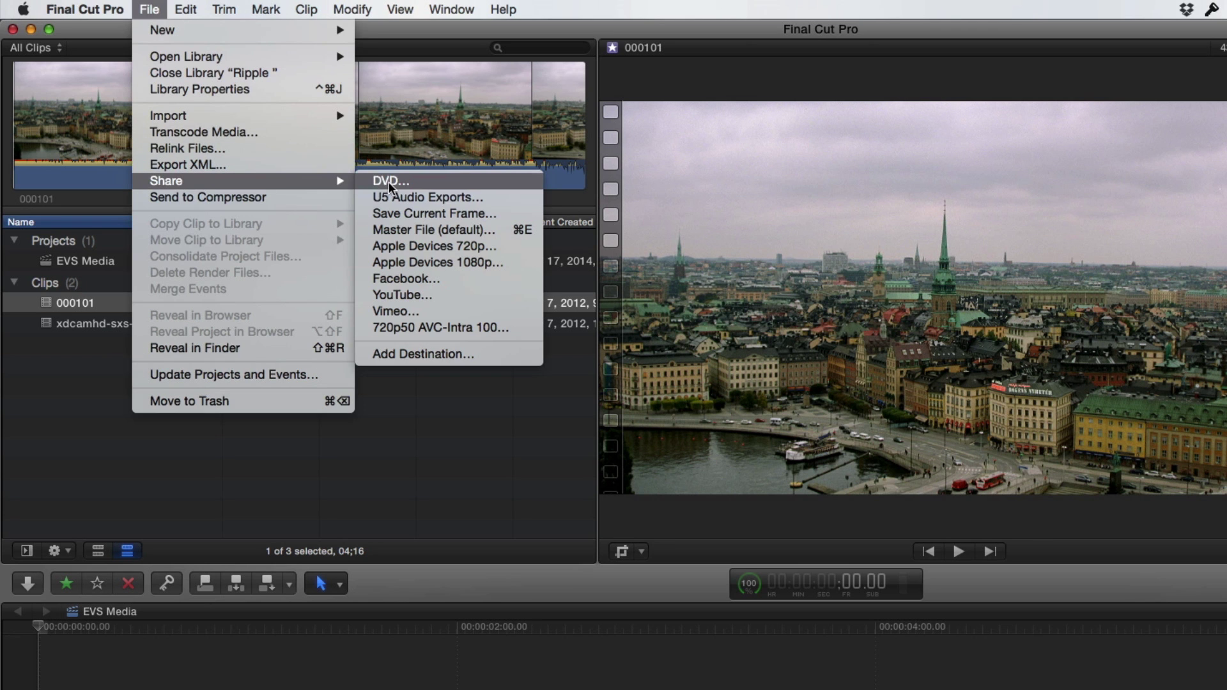
click(427, 328)
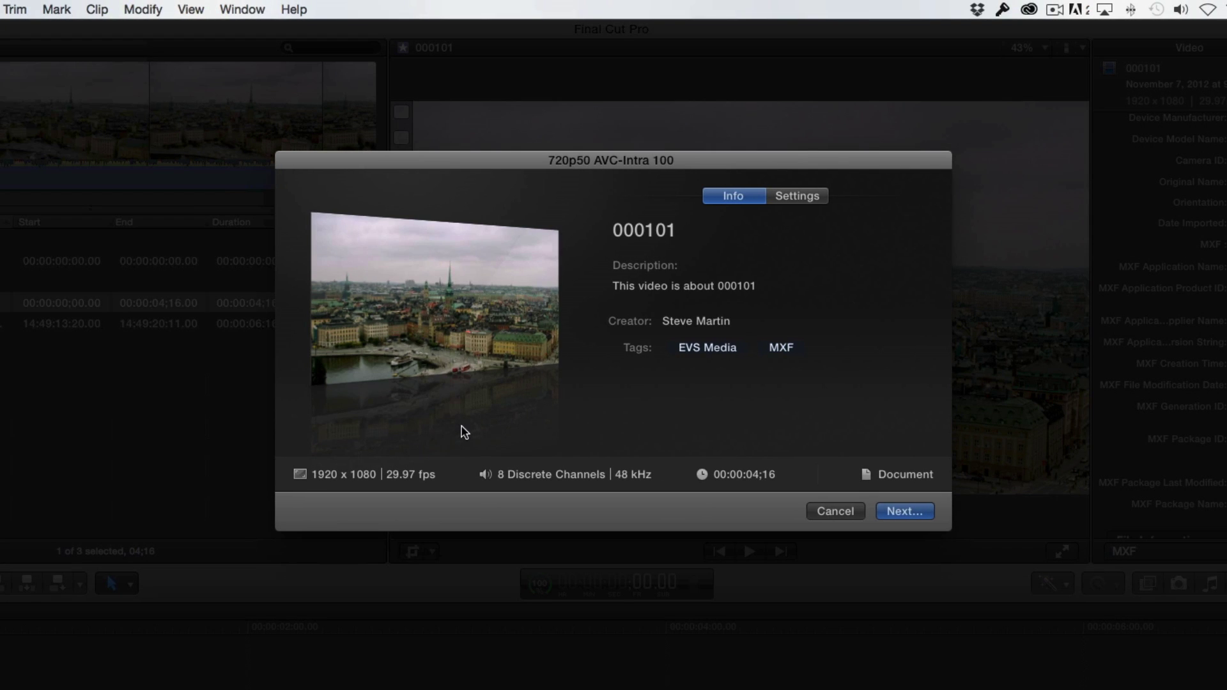
click(892, 509)
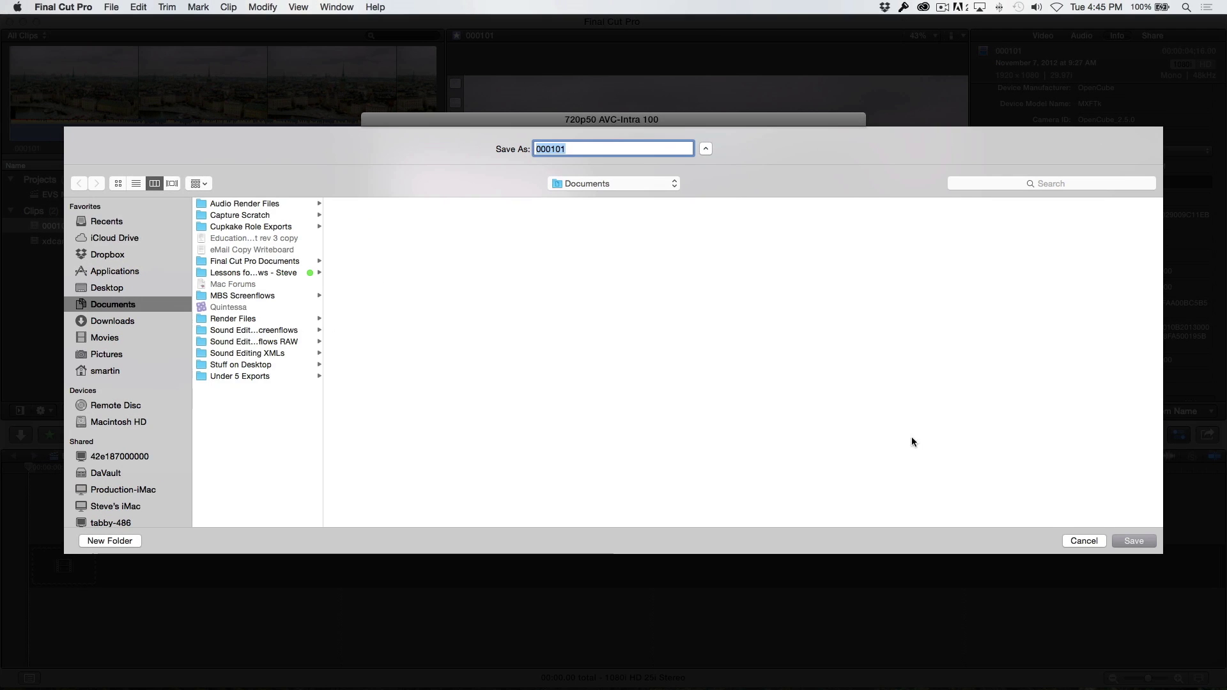
click(1102, 540)
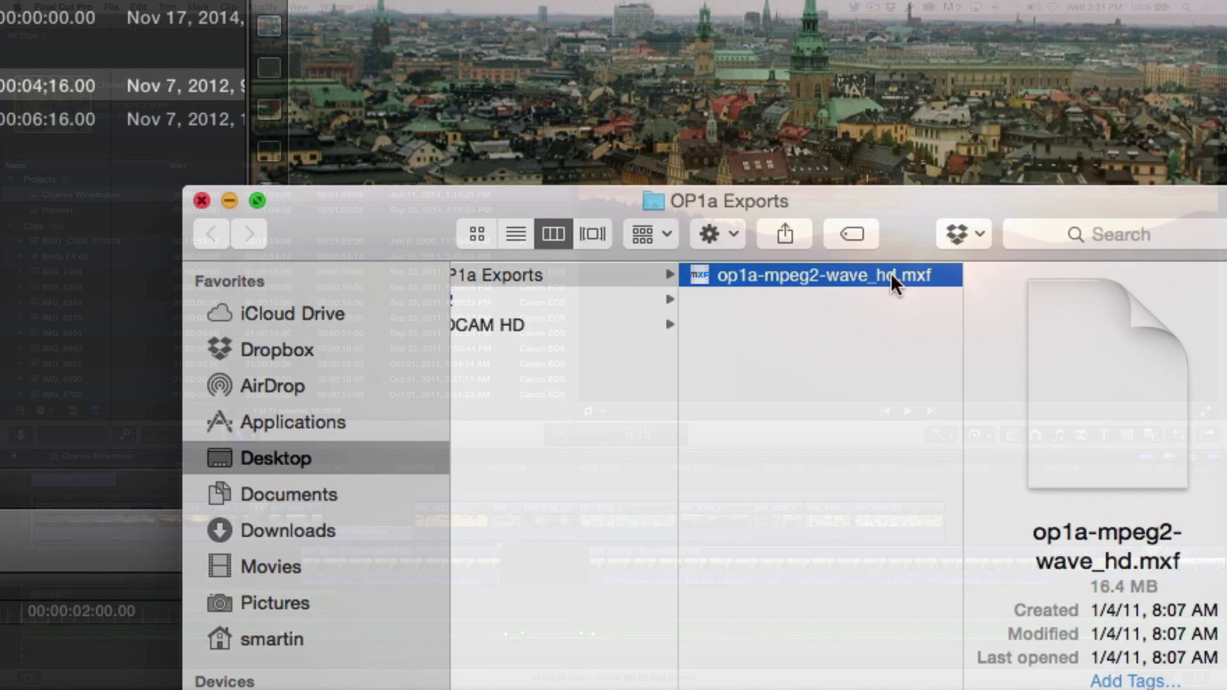
Step: Drag Charles Winemaker.mxf from the desktop into the Napa Finder window
click(112, 7)
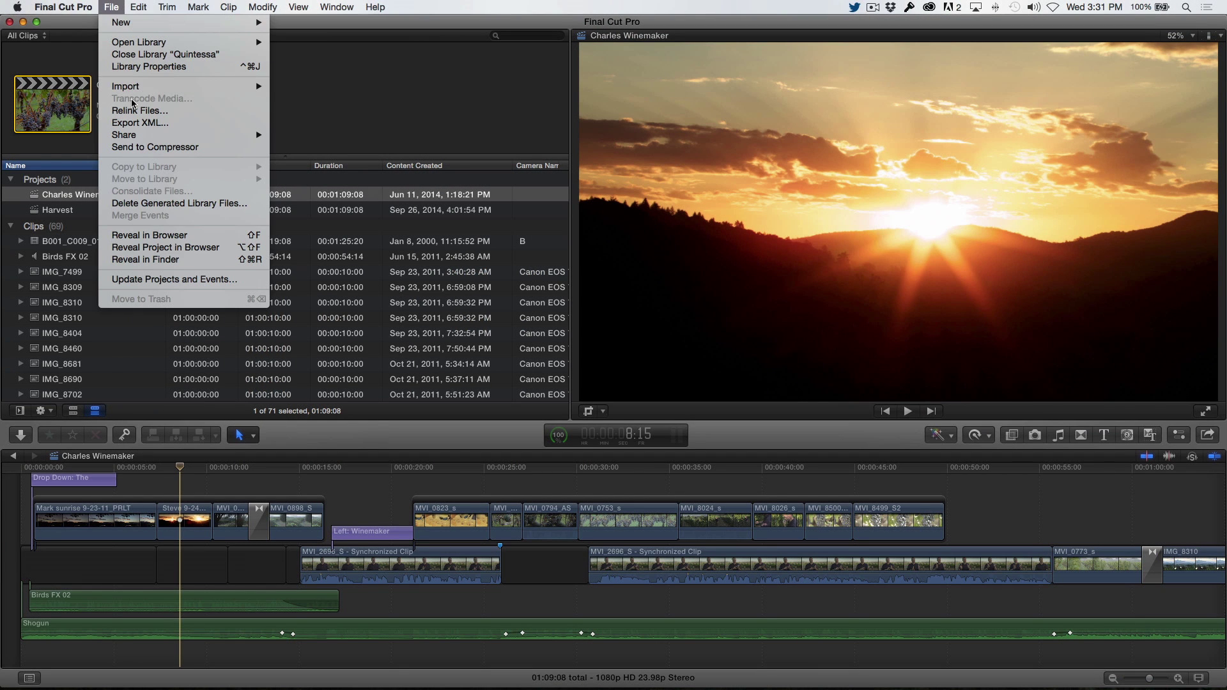
mouse_move(134, 134)
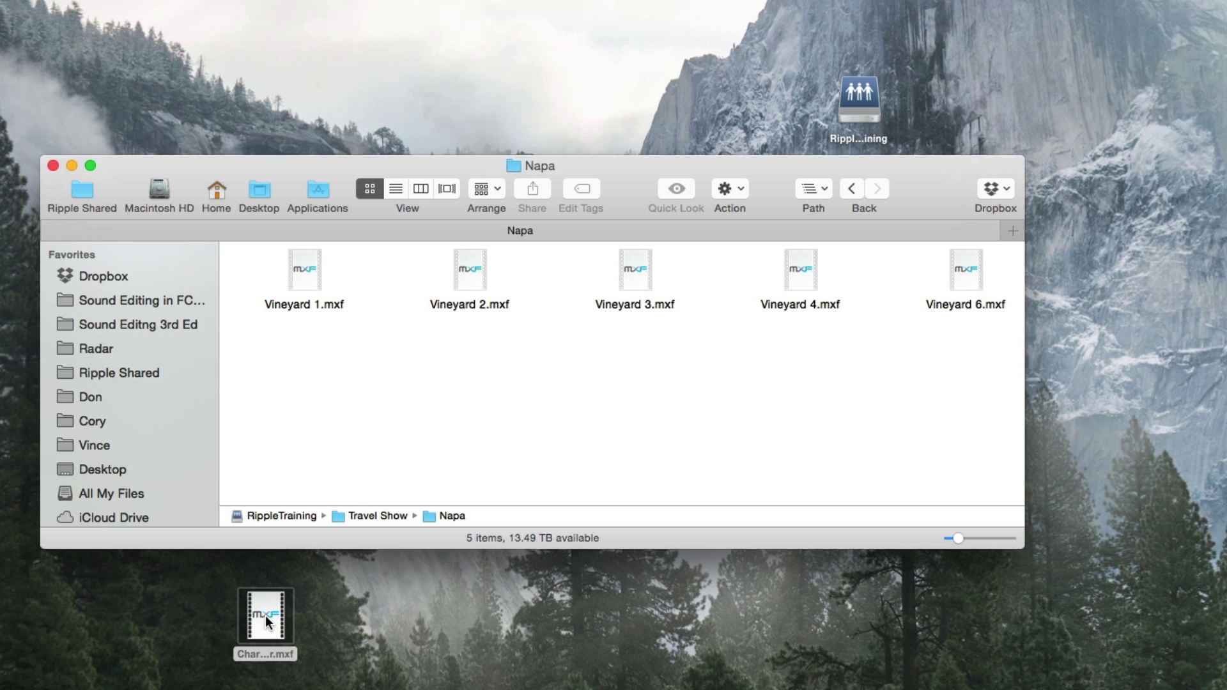
drag(266, 616, 599, 399)
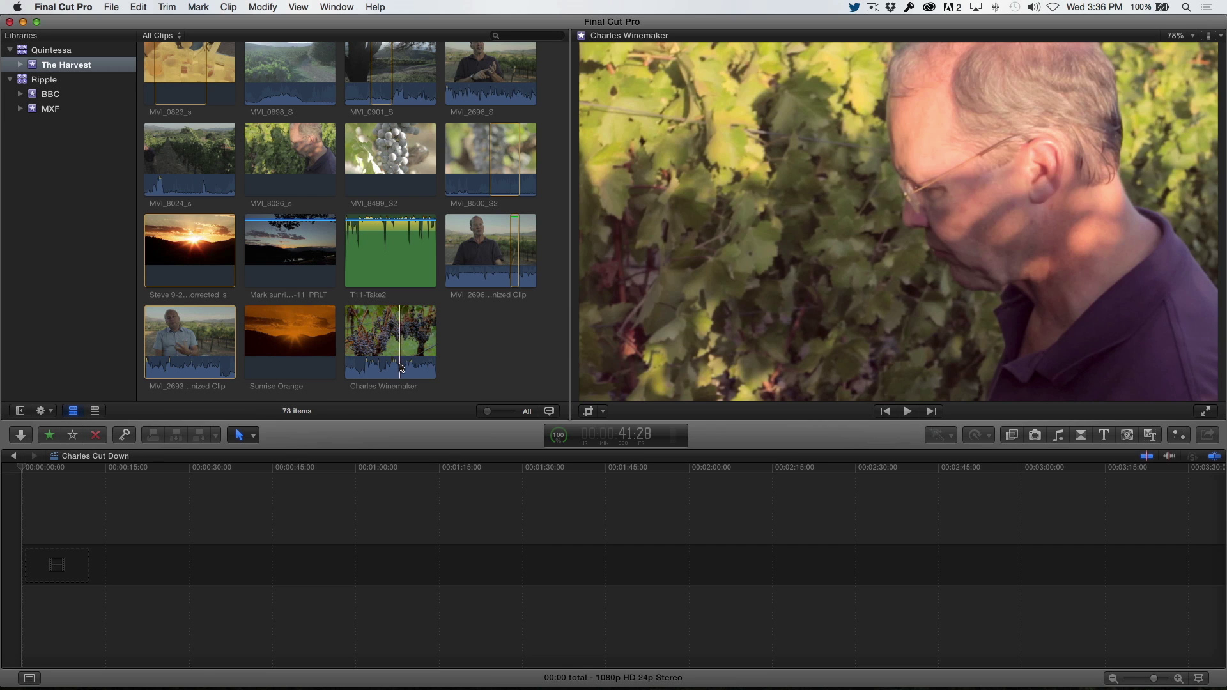
Step: Append the Charles Winemaker clip to the Charles Cut Down timeline and zoom to fit
click(401, 368)
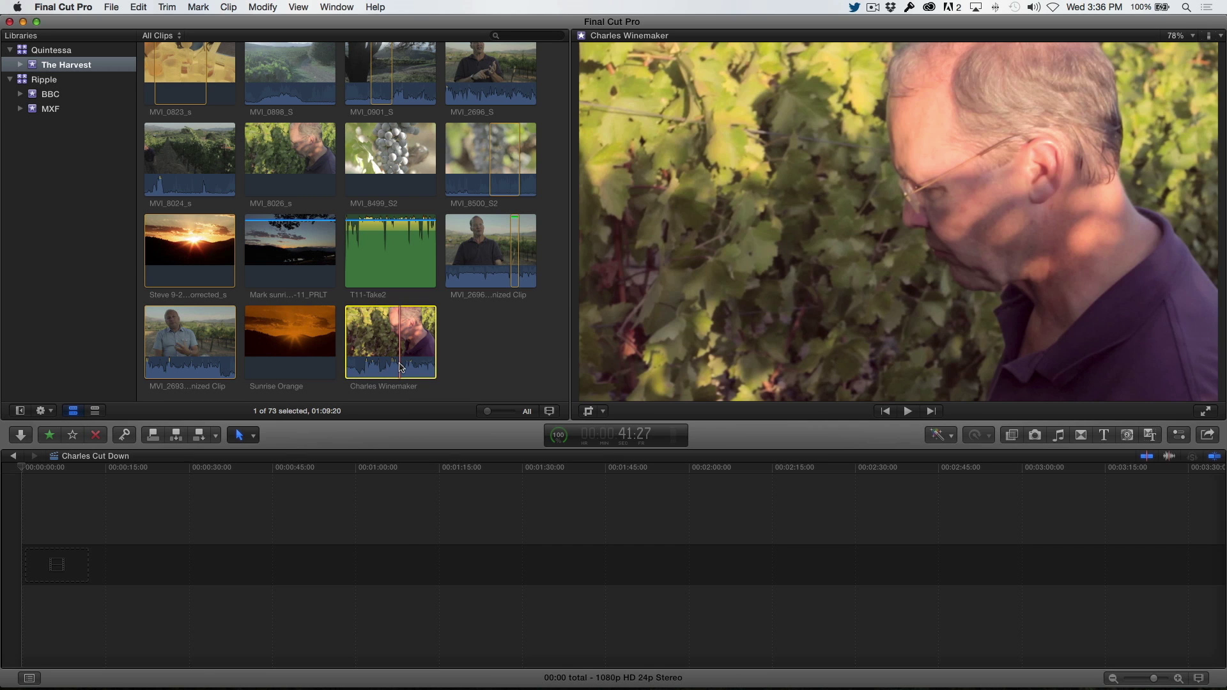
key(e)
key(shift+z)
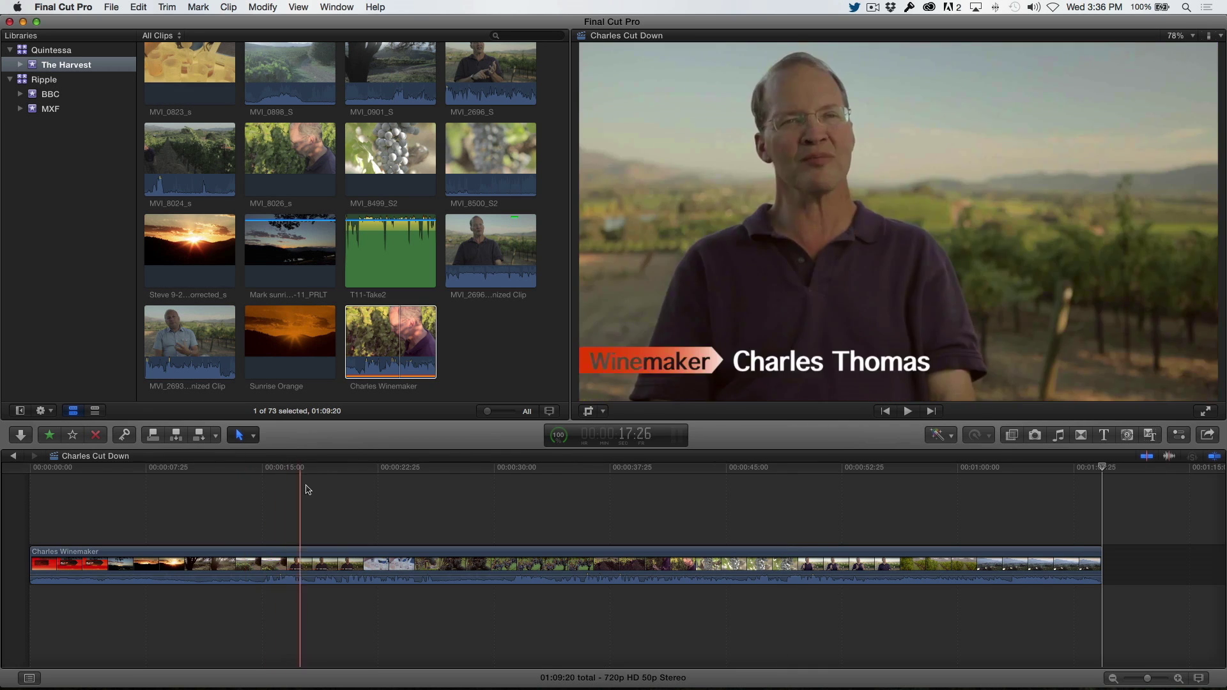